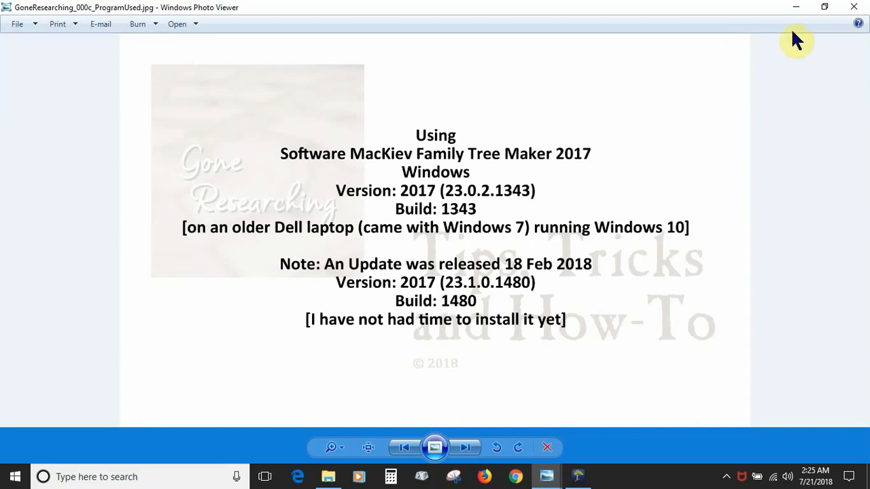
Close Windows Photo Viewer to reveal Family Tree Maker 2017's Start a New Tree form.
{"action": "left_click", "coordinate": [852, 8]}
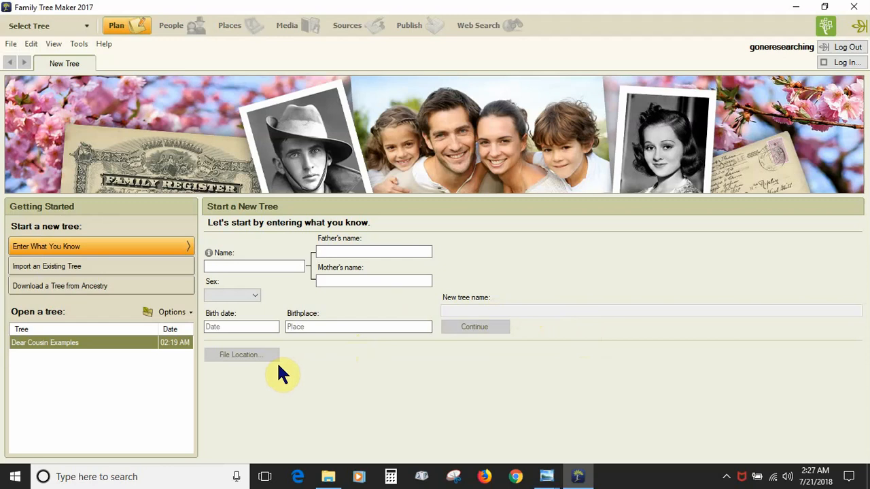
Choose 'Import an Existing Tree' on the Getting Started panel to see the supported formats.
{"action": "left_click", "coordinate": [112, 266]}
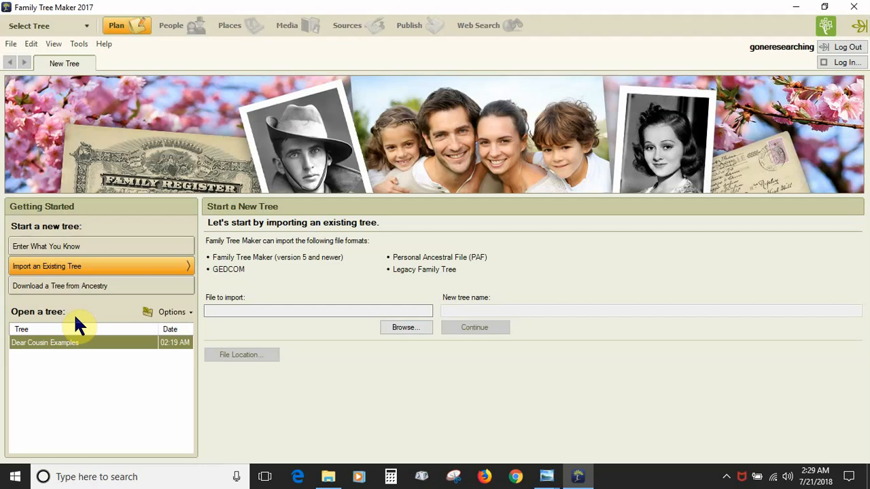
Glance at the Select Tree list, then show the Options menu (Open, Rename, Delete, Browse).
{"action": "left_click", "coordinate": [86, 27]}
{"action": "left_click", "coordinate": [87, 27]}
{"action": "left_click", "coordinate": [190, 313]}
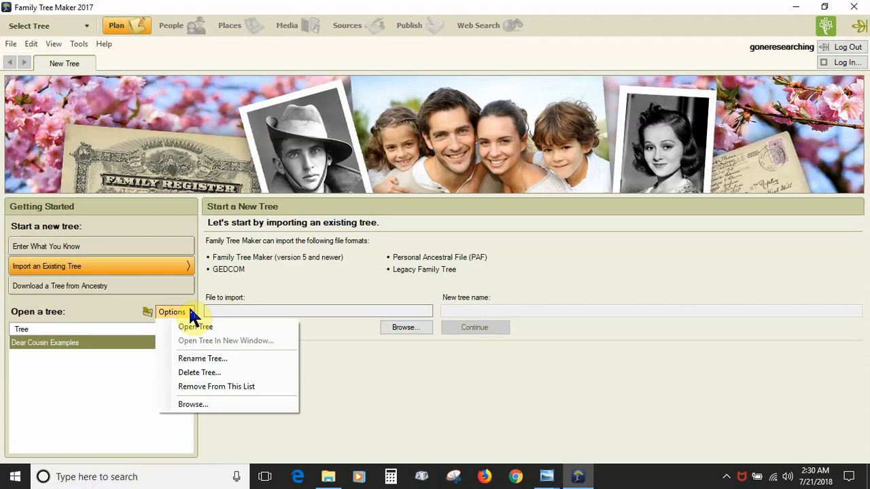
{"action": "left_click", "coordinate": [86, 27]}
{"action": "mouse_move", "coordinate": [82, 43]}
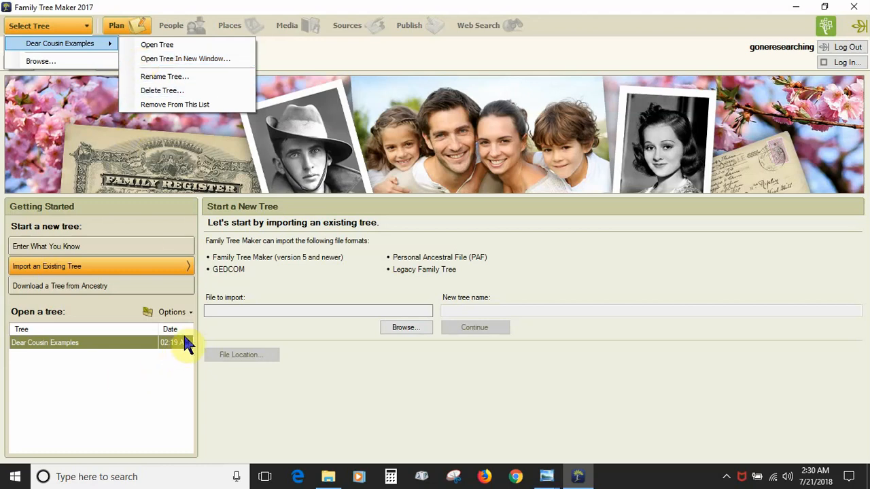
{"action": "left_click", "coordinate": [188, 313]}
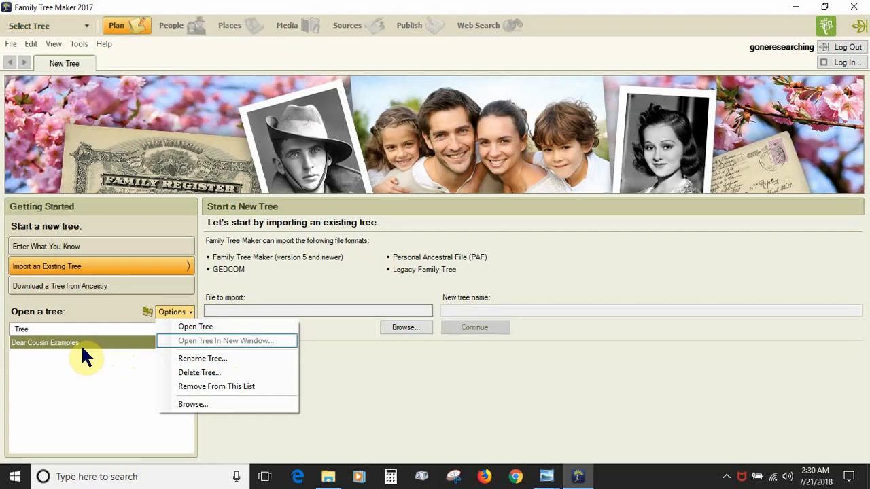
{"action": "left_click", "coordinate": [48, 364]}
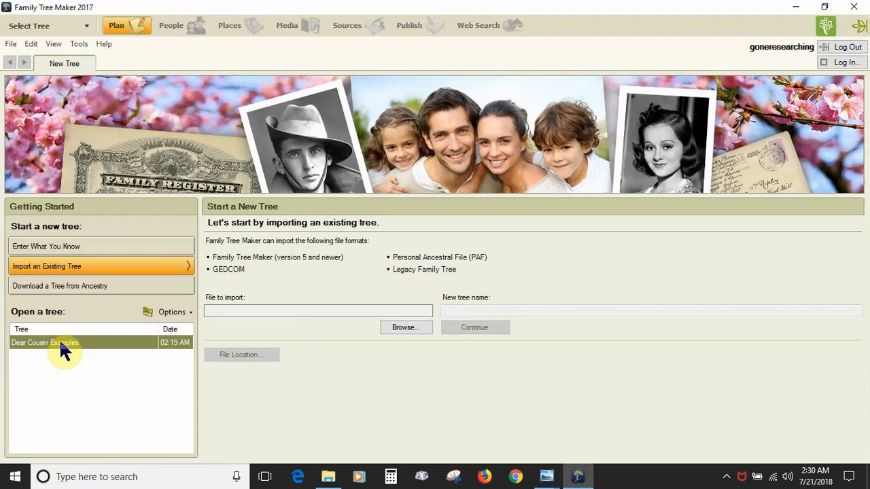
{"action": "right_click", "coordinate": [61, 347]}
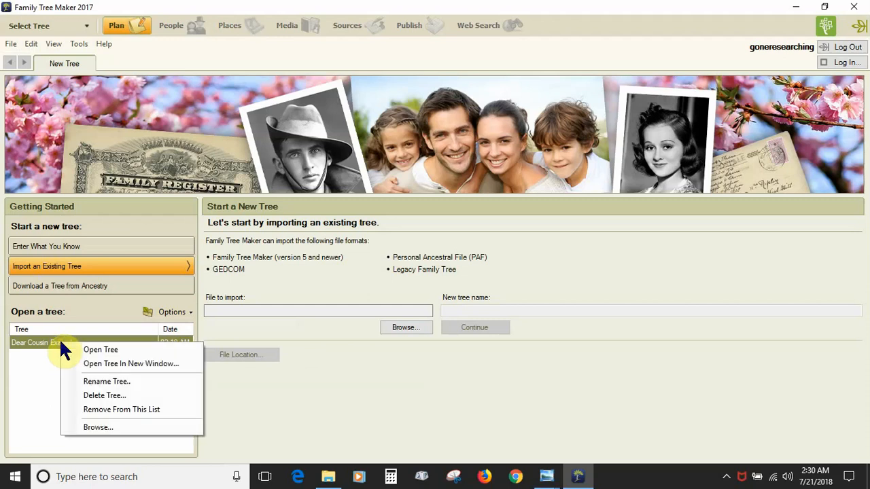
{"action": "left_click", "coordinate": [42, 371]}
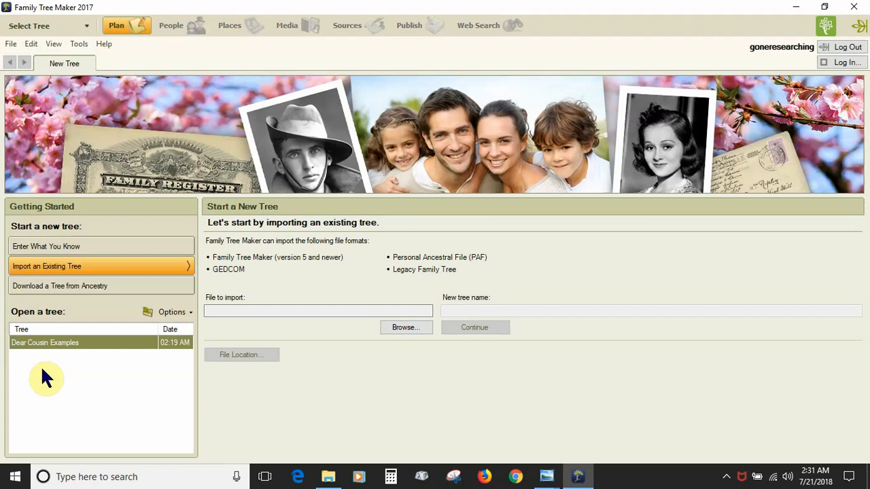
{"action": "left_click", "coordinate": [12, 46]}
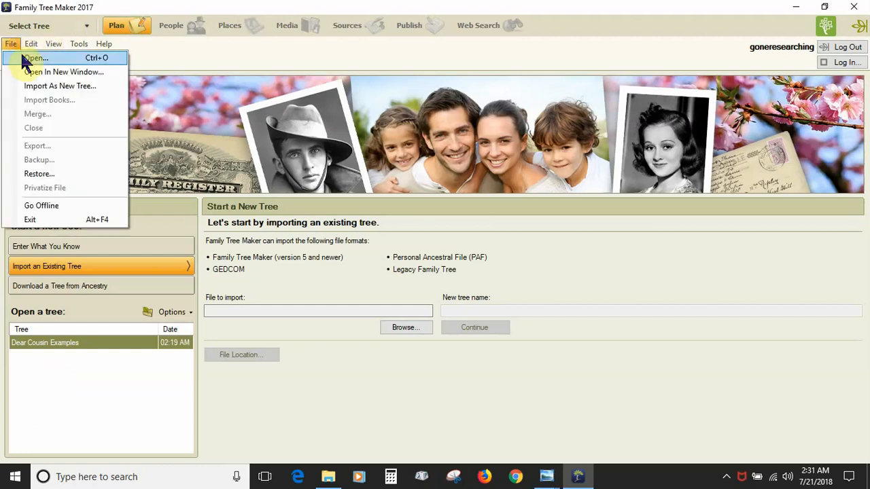
{"action": "left_click", "coordinate": [86, 29]}
{"action": "mouse_move", "coordinate": [83, 44]}
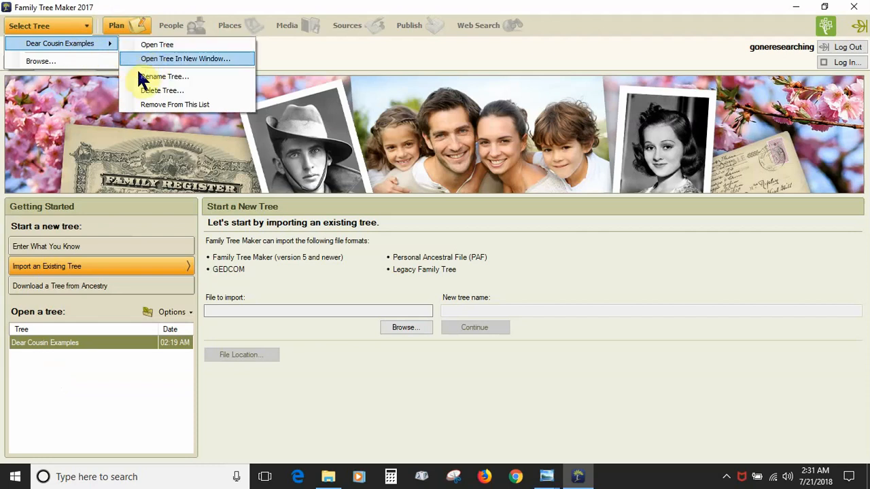
{"action": "left_click", "coordinate": [96, 372]}
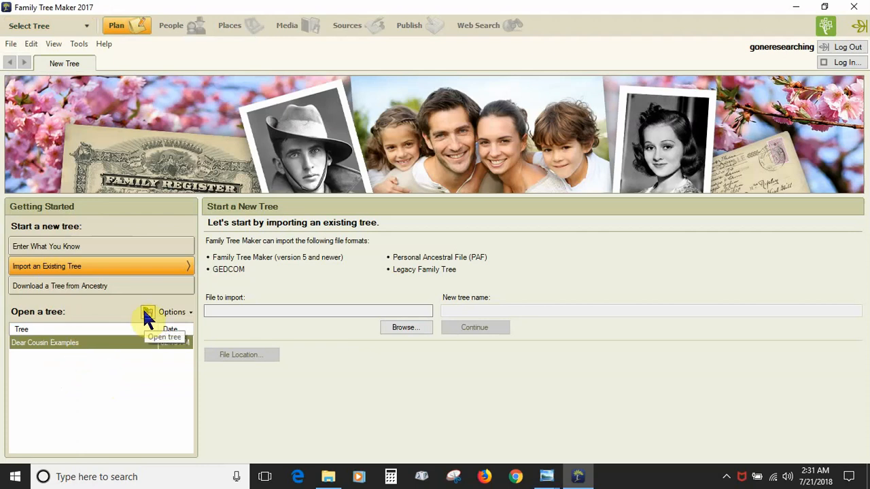
Check the Options and right-click actions for Dear Cousin Examples, then show the File menu.
{"action": "left_click", "coordinate": [185, 313]}
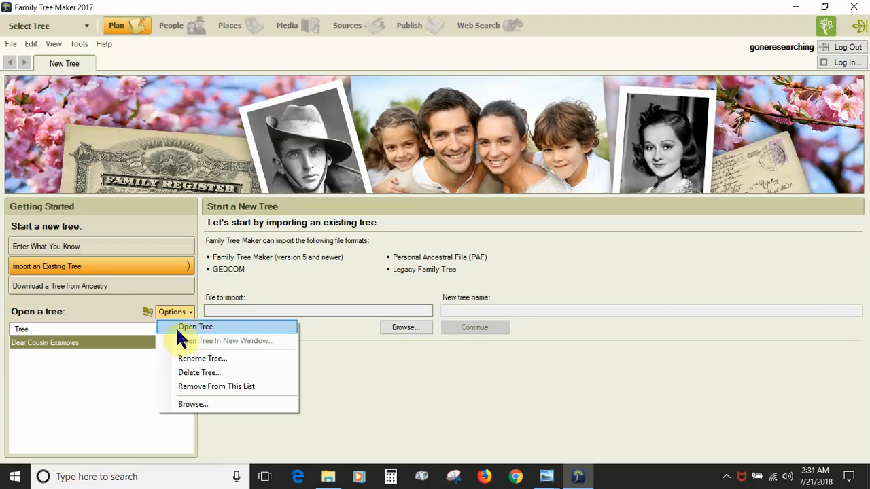
{"action": "left_click", "coordinate": [78, 365]}
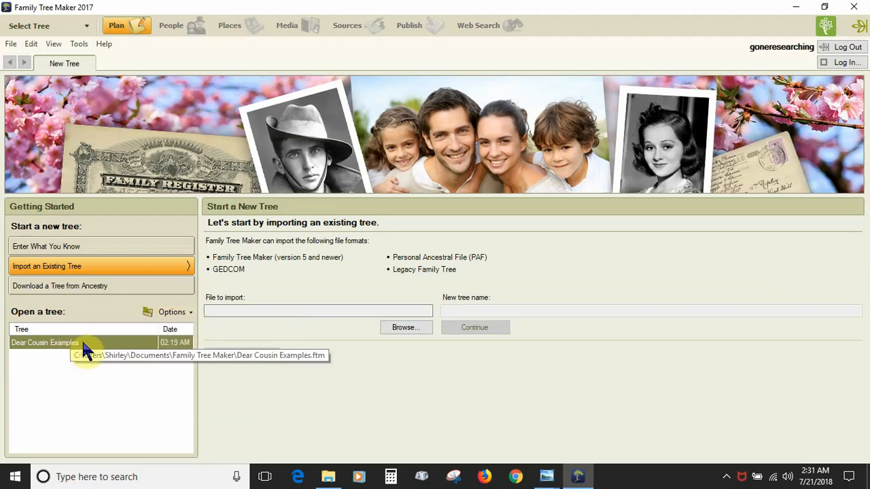
{"action": "right_click", "coordinate": [82, 343]}
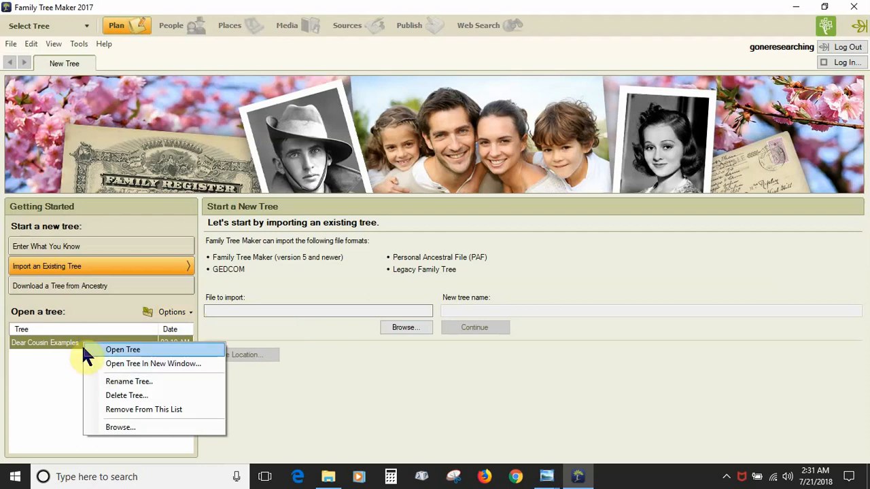
{"action": "left_click", "coordinate": [12, 44]}
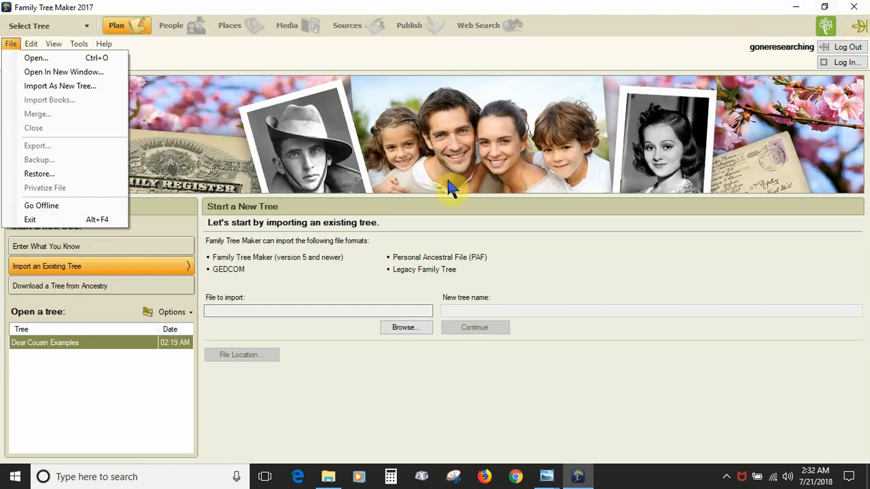
Dismiss the leftover menu and double-click Dear Cousin Examples to load it.
{"action": "left_click", "coordinate": [95, 400]}
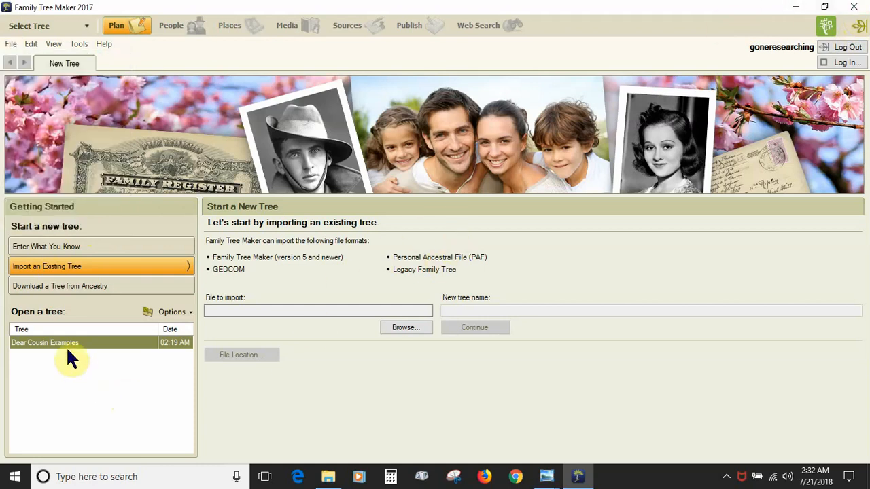
{"action": "double_click", "coordinate": [64, 341]}
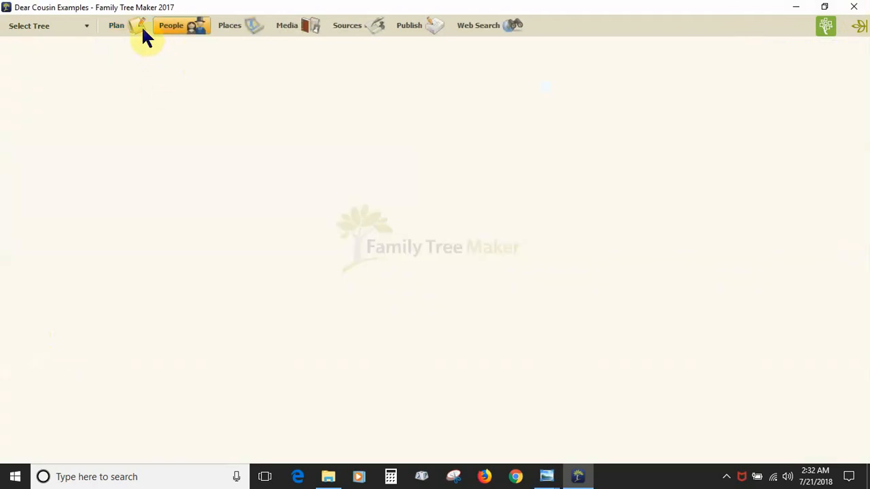
Switch to the Plan workspace to see the tree summary and its 3 research tasks.
{"action": "left_click", "coordinate": [132, 23]}
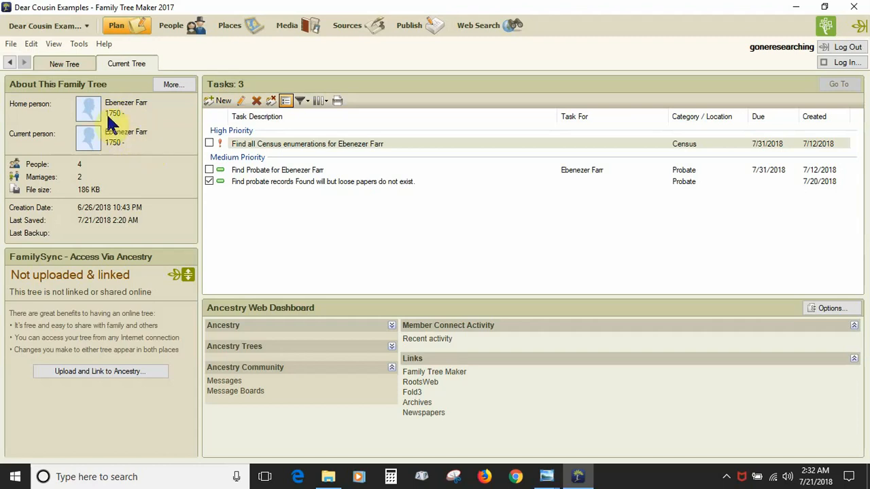
Cancel the home-person Index of Individuals, then open File Statistics via More... in About This Family Tree.
{"action": "left_click", "coordinate": [37, 105]}
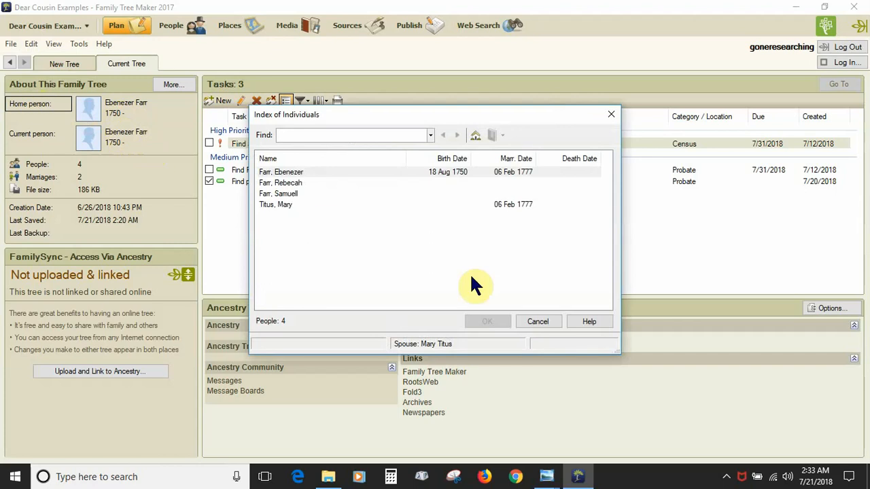
{"action": "left_click", "coordinate": [534, 321]}
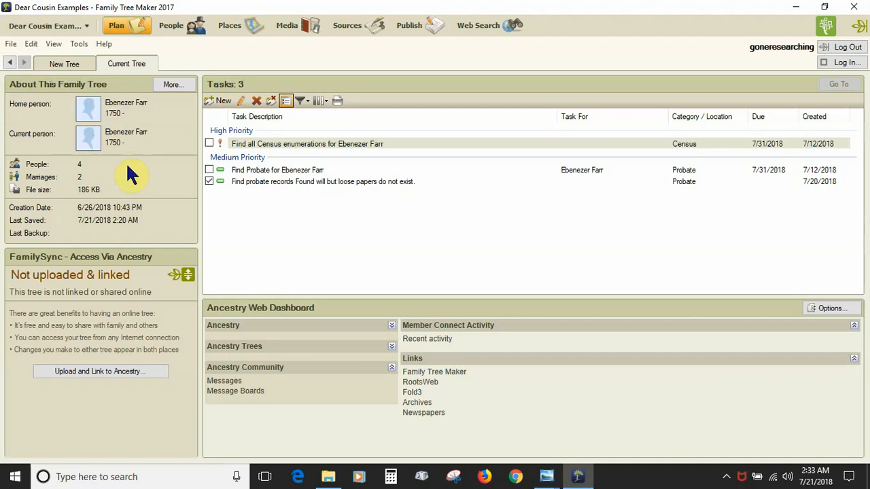
{"action": "left_click", "coordinate": [171, 85]}
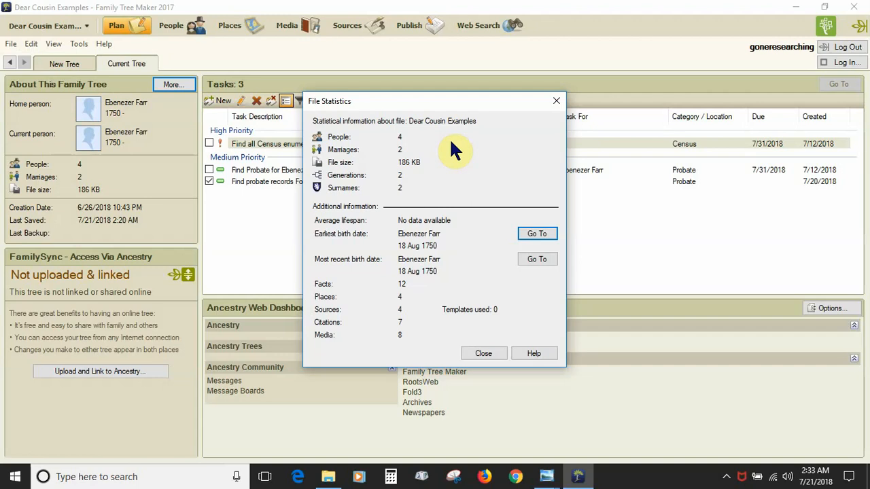
Close the File Statistics dialog to return to the Plan workspace.
{"action": "left_click", "coordinate": [481, 351]}
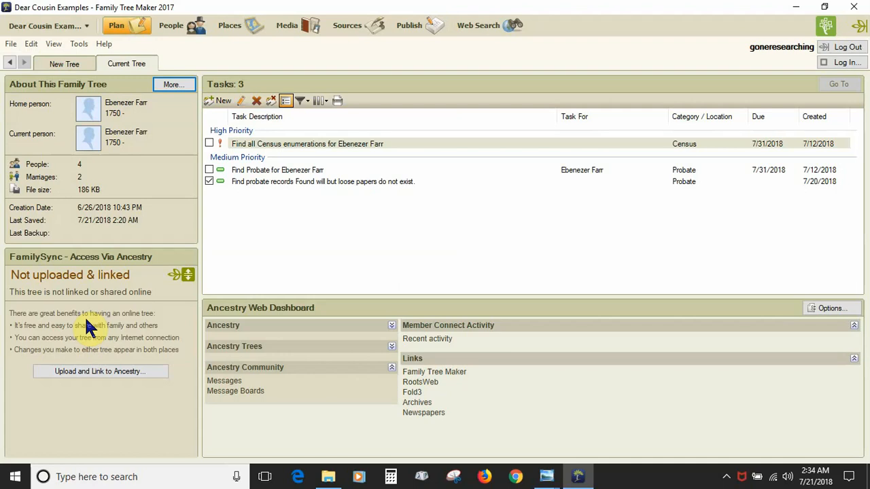
Open FTM2017_PlanCurrentViewExample.JPG in Windows Photo Viewer.
{"action": "mouse_move", "coordinate": [542, 475]}
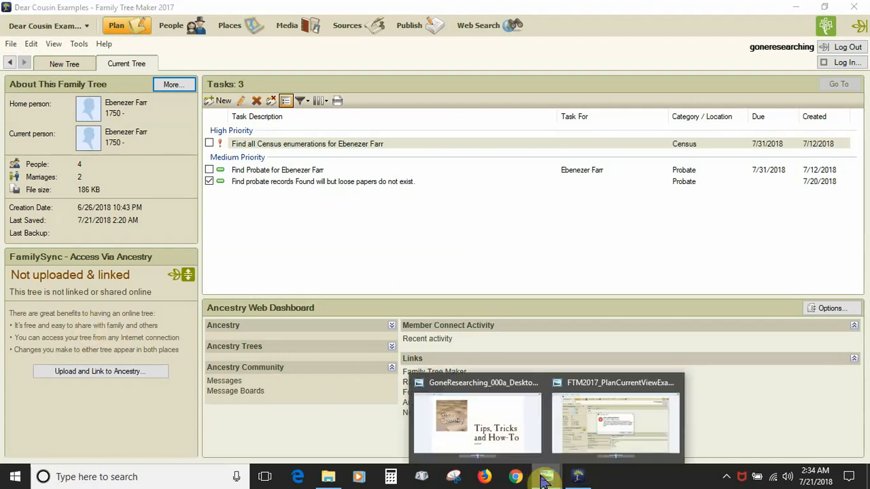
{"action": "left_click", "coordinate": [587, 430]}
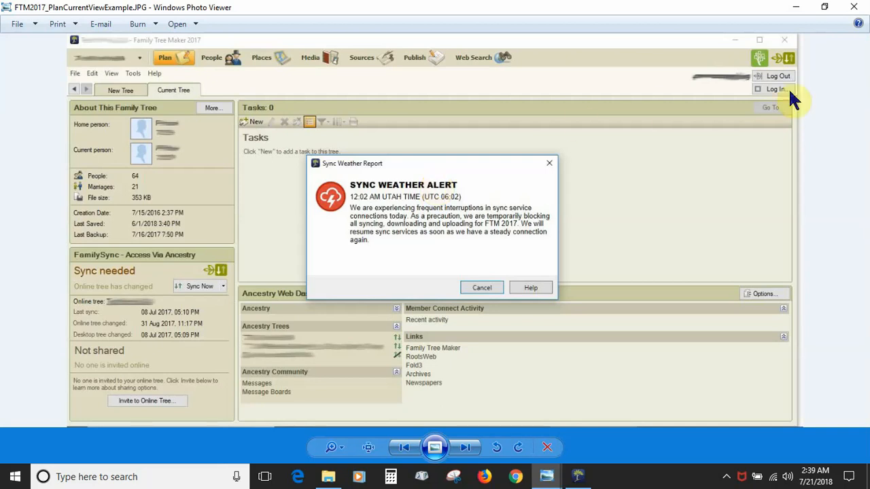
Close Photo Viewer and toggle Show group headers off and back on in the task list.
{"action": "left_click", "coordinate": [853, 7]}
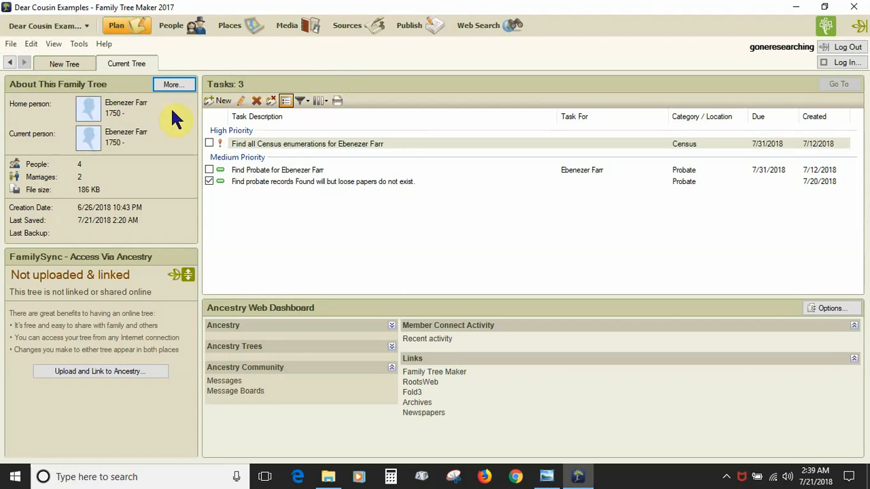
{"action": "left_click", "coordinate": [285, 102]}
{"action": "left_click", "coordinate": [285, 102]}
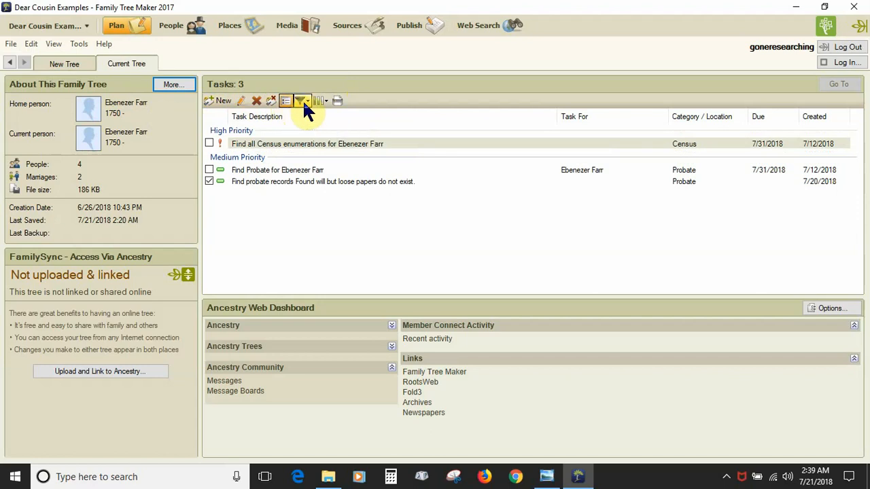
{"action": "left_click", "coordinate": [303, 102]}
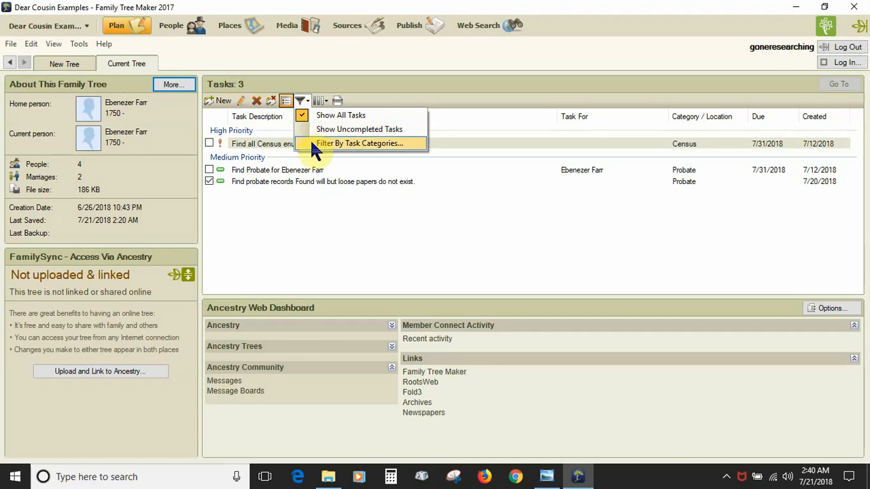
{"action": "left_click", "coordinate": [301, 101]}
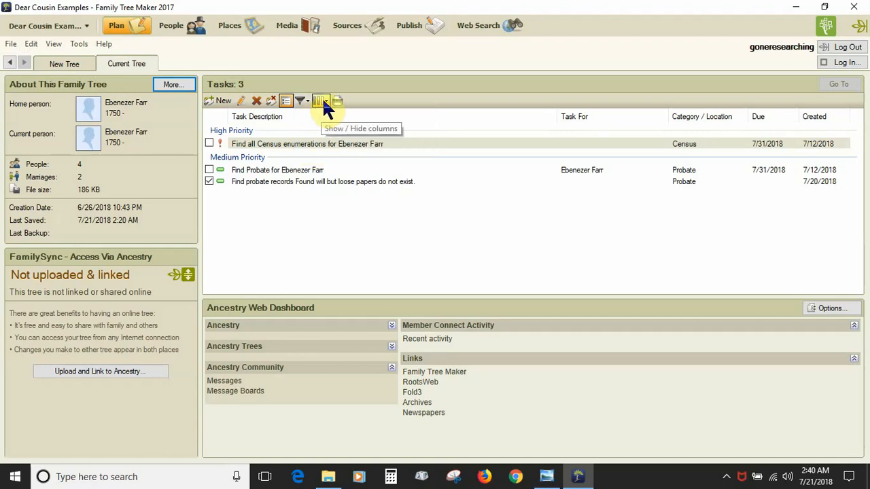
{"action": "left_click", "coordinate": [324, 102]}
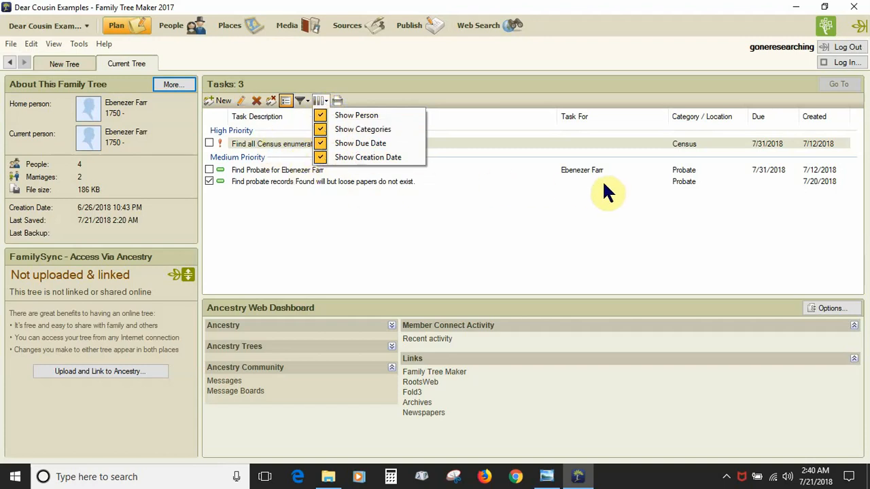
{"action": "left_click", "coordinate": [343, 99]}
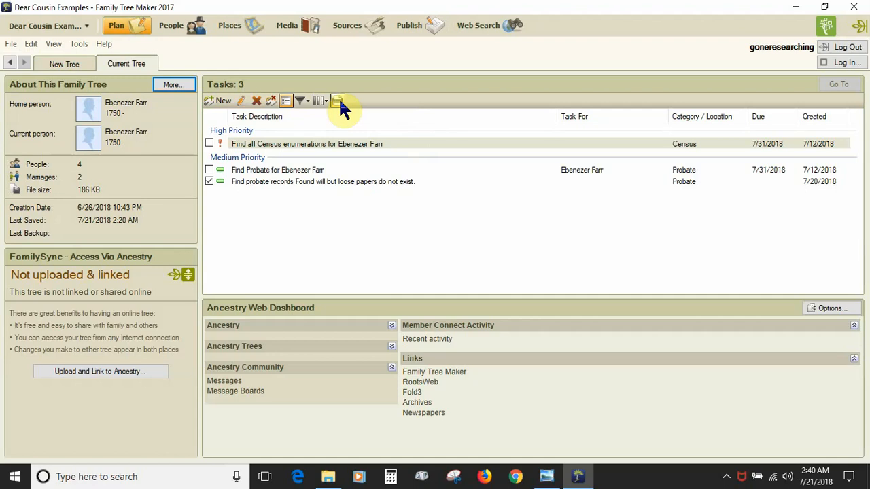
Start a new task described as 'Find land record for the Farr Families' and open its category choices.
{"action": "left_click", "coordinate": [223, 100]}
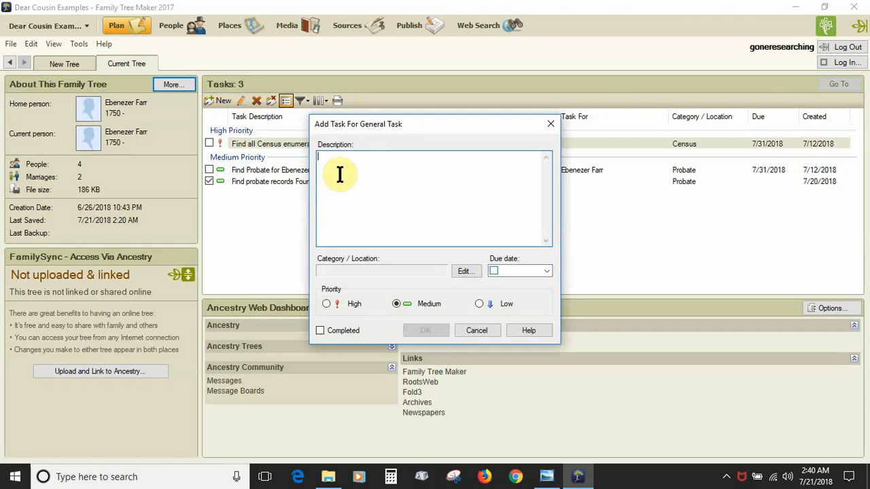
{"action": "type", "text": "Fin"}
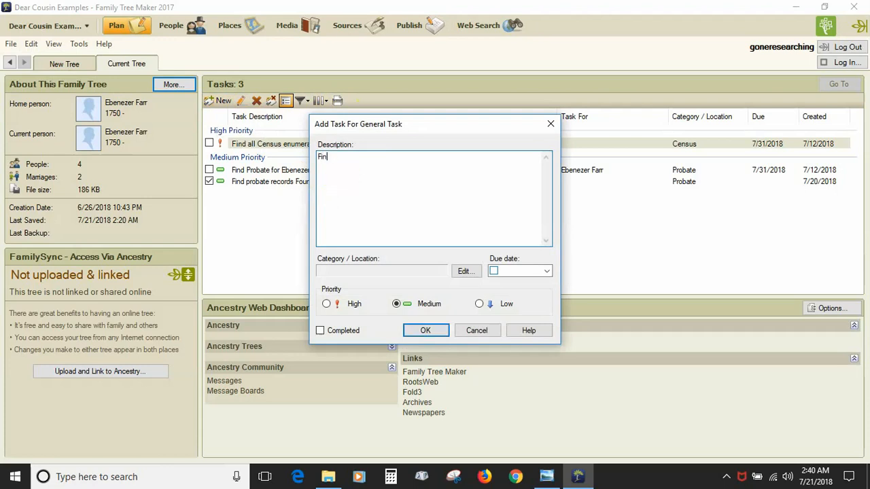
{"action": "type", "text": "d land record for the Farr Families"}
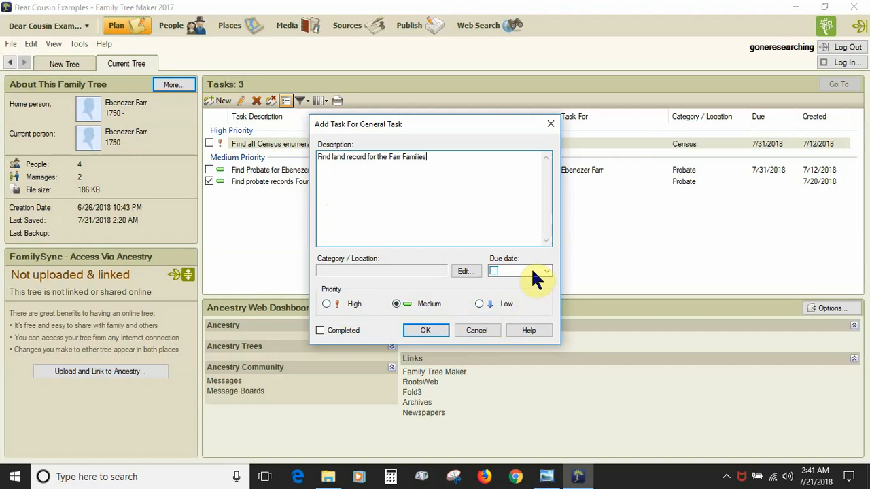
{"action": "left_click", "coordinate": [459, 270]}
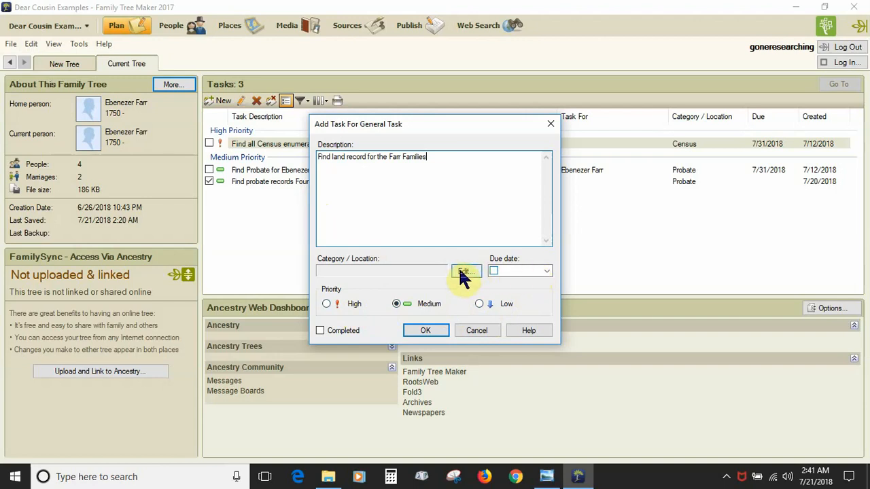
Create a new 'Land' category and apply it as the land-record task's category.
{"action": "left_click", "coordinate": [461, 273]}
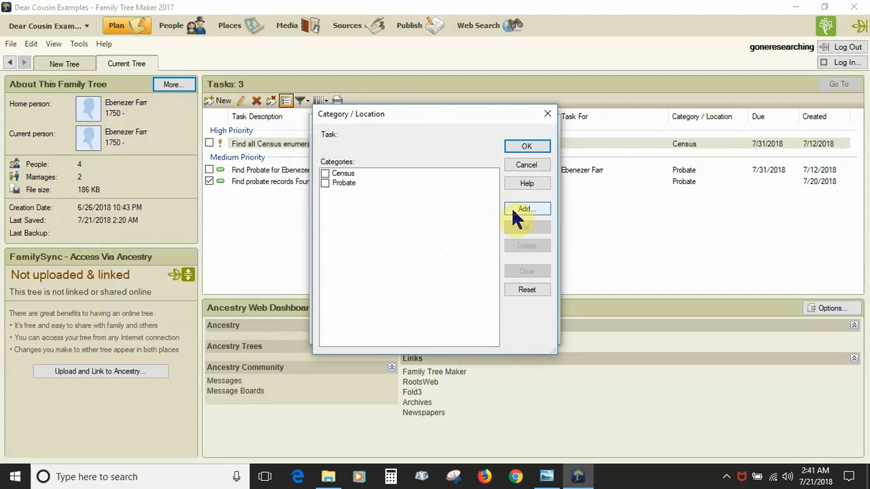
{"action": "left_click", "coordinate": [515, 206]}
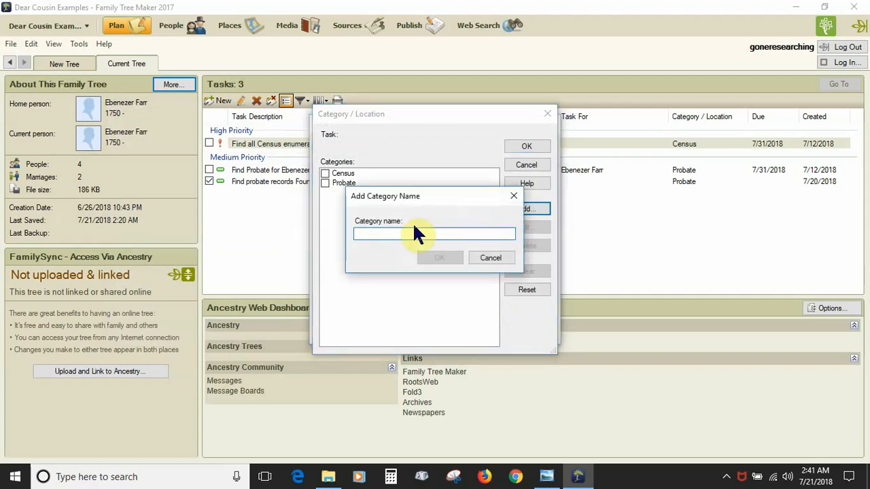
{"action": "type", "text": "Land"}
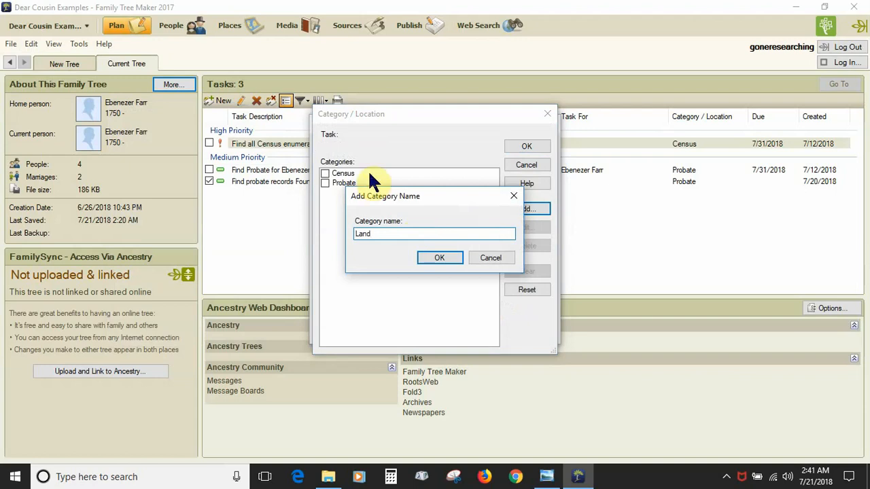
{"action": "left_click", "coordinate": [437, 257]}
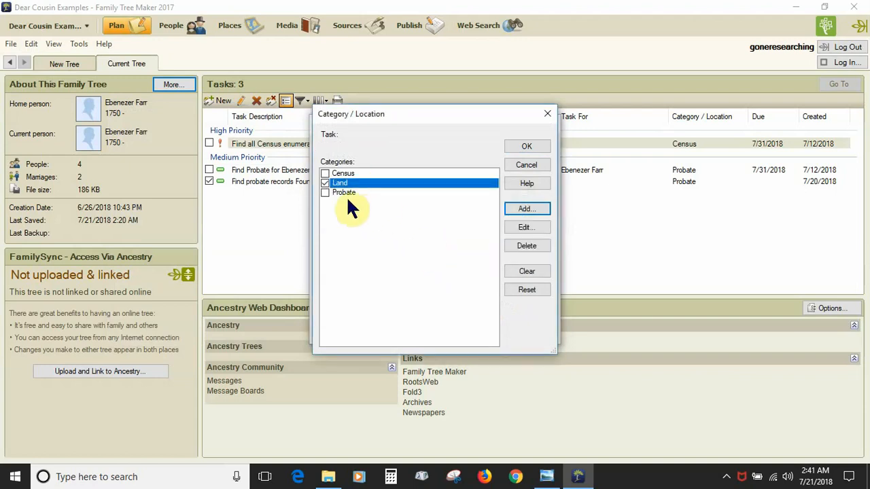
{"action": "left_click", "coordinate": [527, 146]}
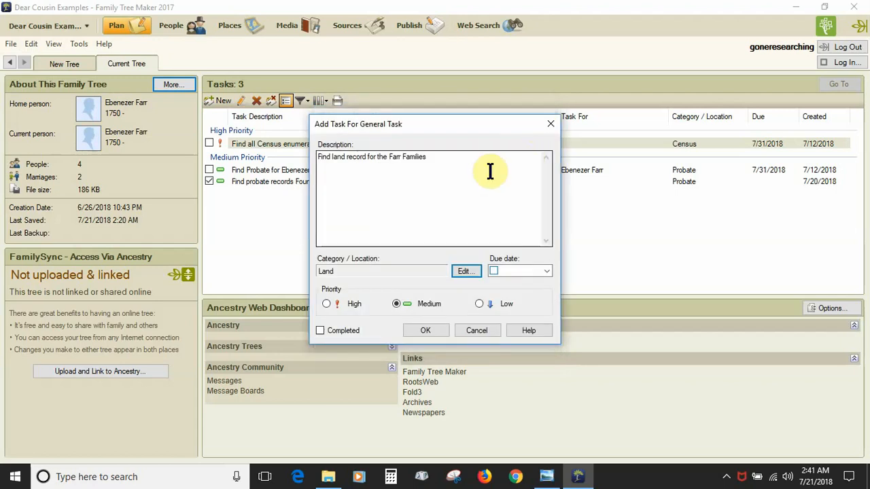
Save the Farr Families land-record task under Land and mark it complete.
{"action": "left_click", "coordinate": [426, 331]}
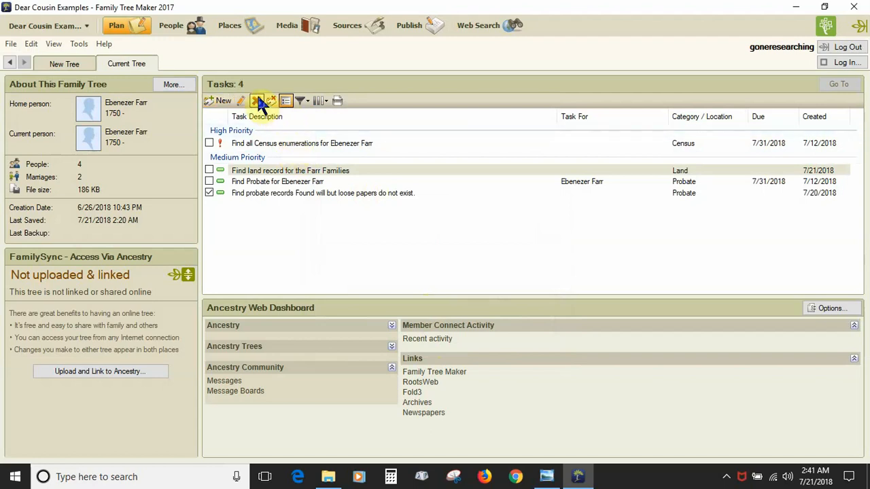
{"action": "right_click", "coordinate": [302, 174]}
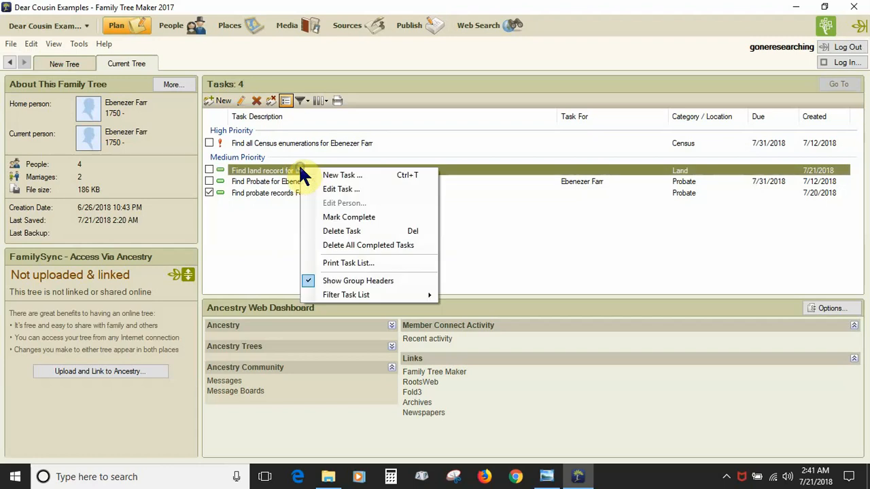
{"action": "left_click", "coordinate": [314, 218]}
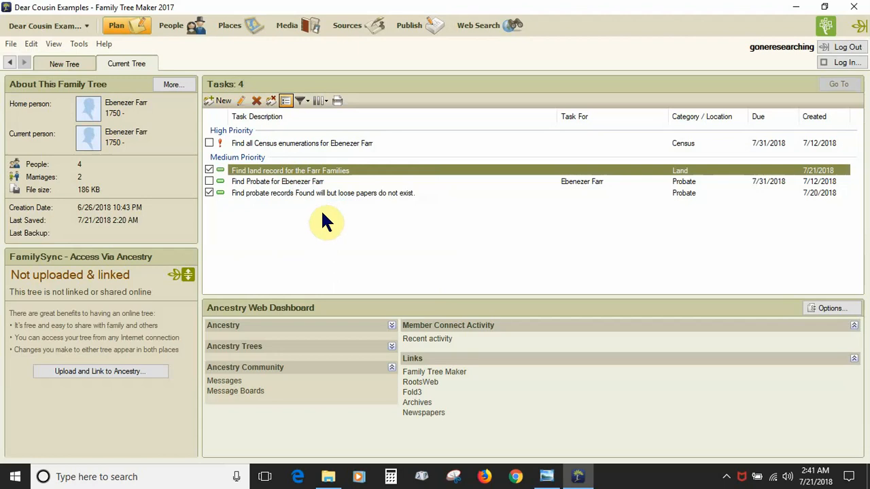
{"action": "right_click", "coordinate": [290, 170]}
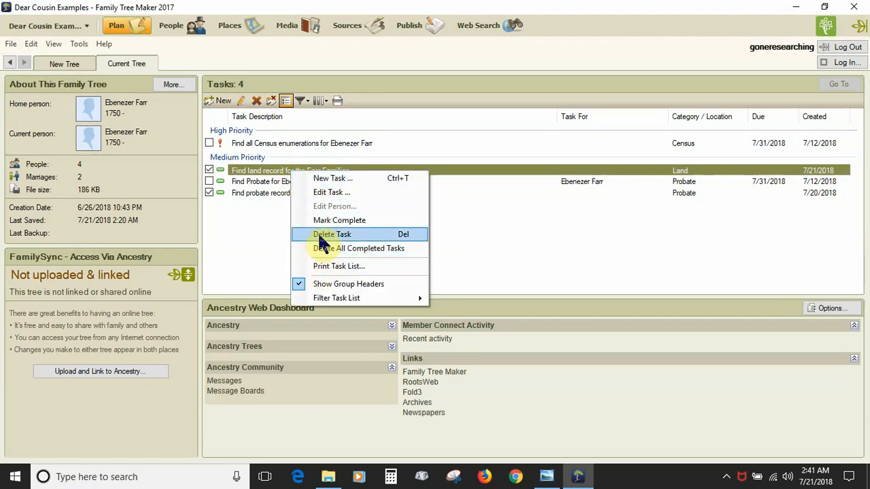
Edit the Farr Families land-record task to clear its Completed status.
{"action": "left_click", "coordinate": [253, 176]}
{"action": "double_click", "coordinate": [249, 171]}
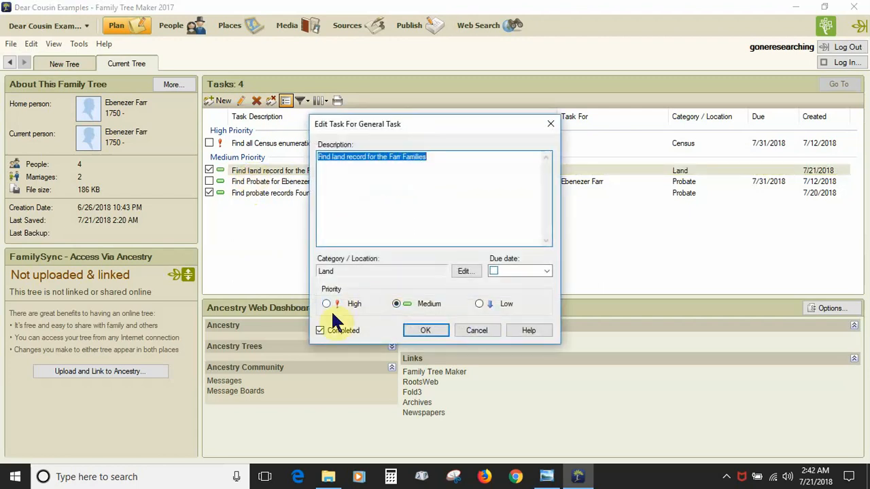
{"action": "left_click", "coordinate": [320, 331]}
{"action": "left_click", "coordinate": [424, 331]}
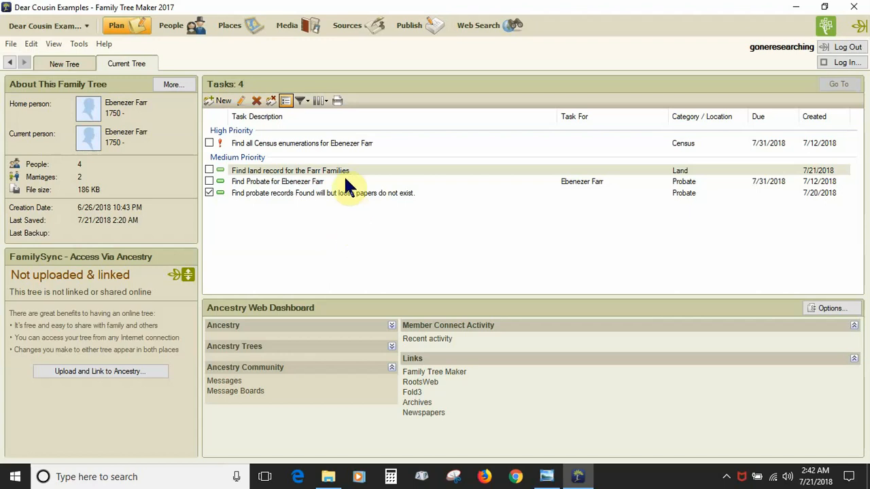
{"action": "double_click", "coordinate": [333, 146]}
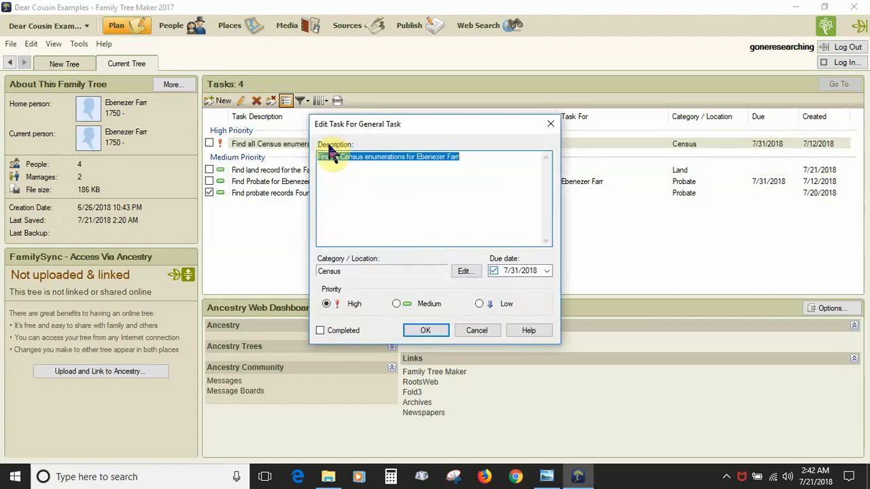
{"action": "left_click", "coordinate": [460, 273]}
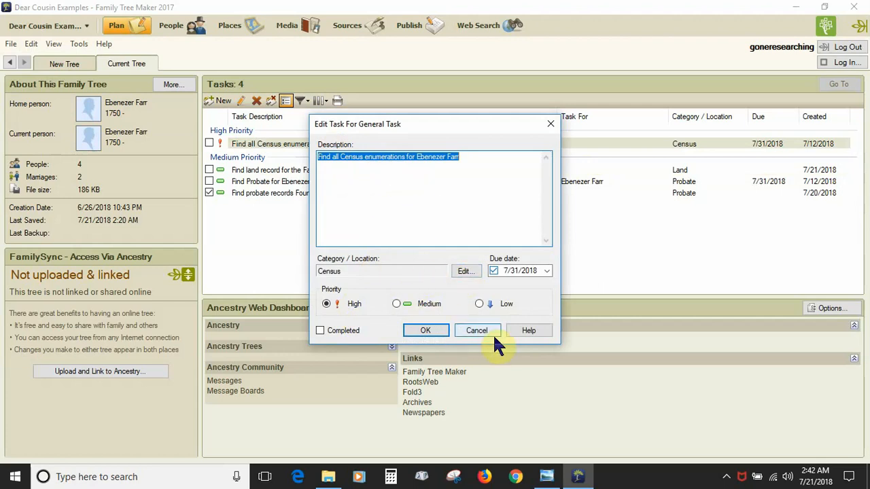
{"action": "left_click", "coordinate": [470, 330]}
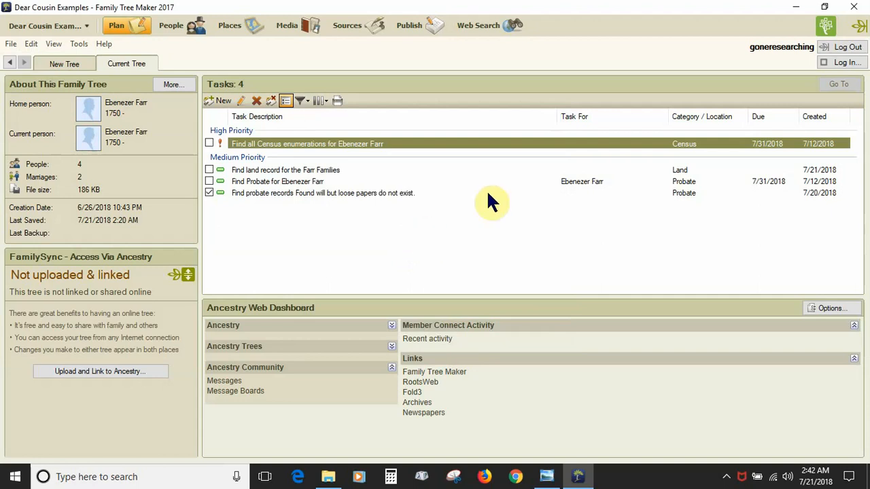
{"action": "left_click", "coordinate": [588, 182]}
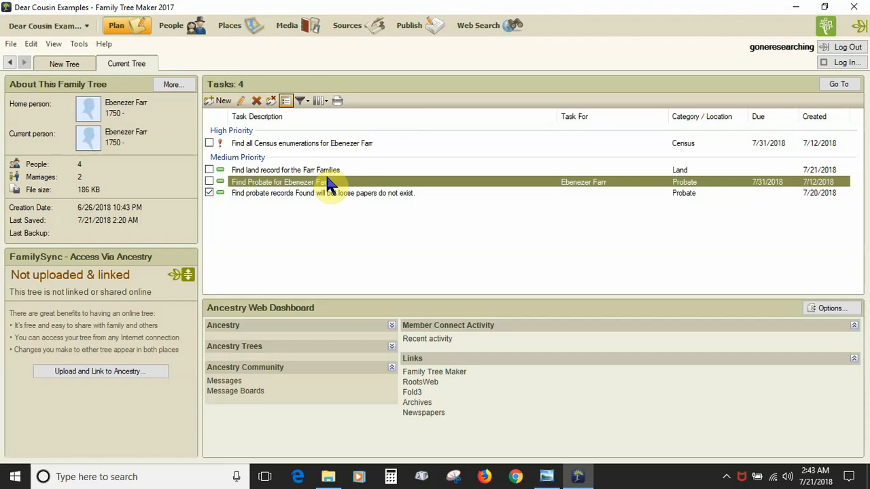
Add the line 'Result: found will and loose papers' to the Find Probate task's description.
{"action": "double_click", "coordinate": [292, 186]}
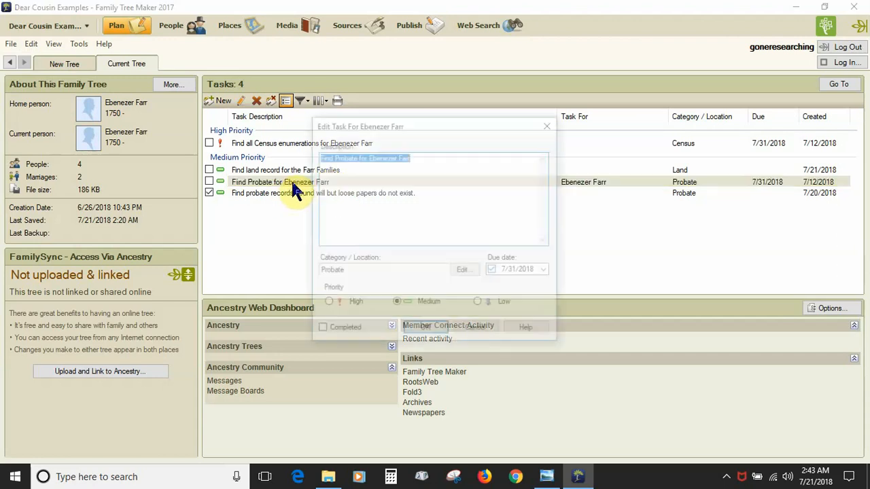
{"action": "left_click", "coordinate": [427, 162]}
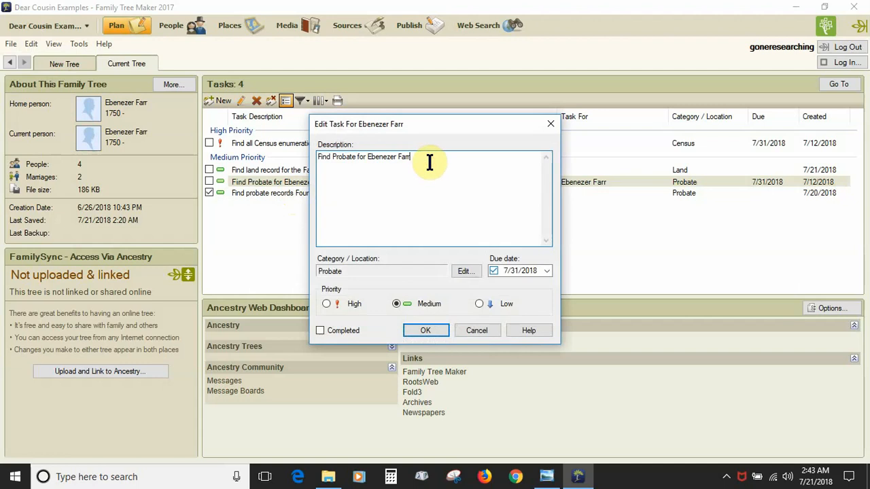
{"action": "key", "text": "Return"}
{"action": "key", "text": "Return"}
{"action": "type", "text": "Result:"}
{"action": "left_click", "coordinate": [430, 161]}
{"action": "left_click", "coordinate": [362, 174]}
{"action": "type", "text": "found will and loose papers"}
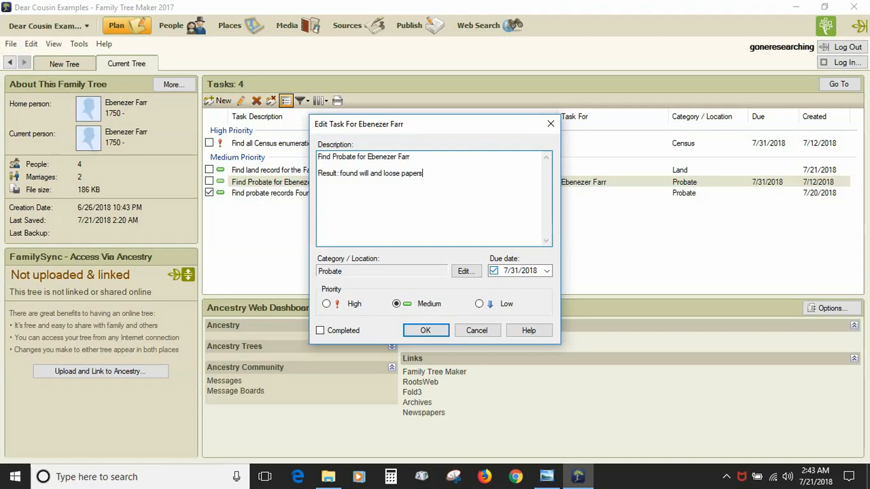
Mark the Find Probate task completed and save it.
{"action": "left_click", "coordinate": [438, 330]}
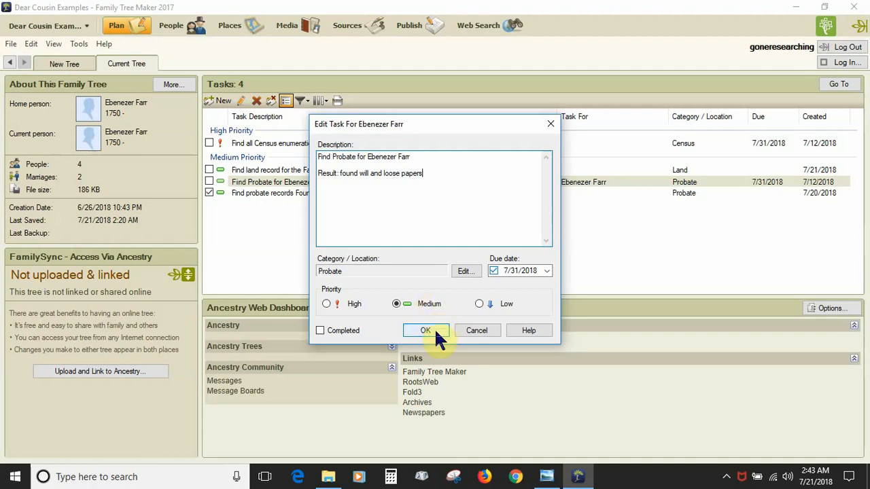
{"action": "left_click", "coordinate": [339, 331]}
{"action": "left_click", "coordinate": [426, 332]}
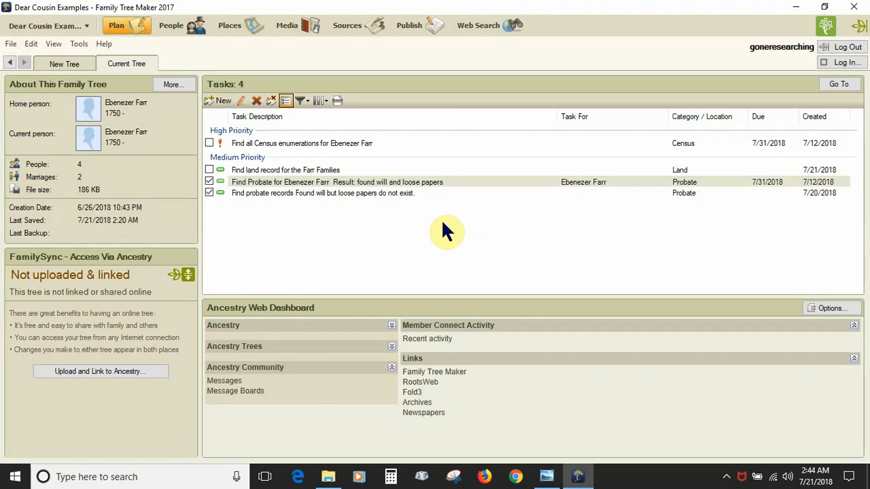
{"action": "right_click", "coordinate": [341, 212]}
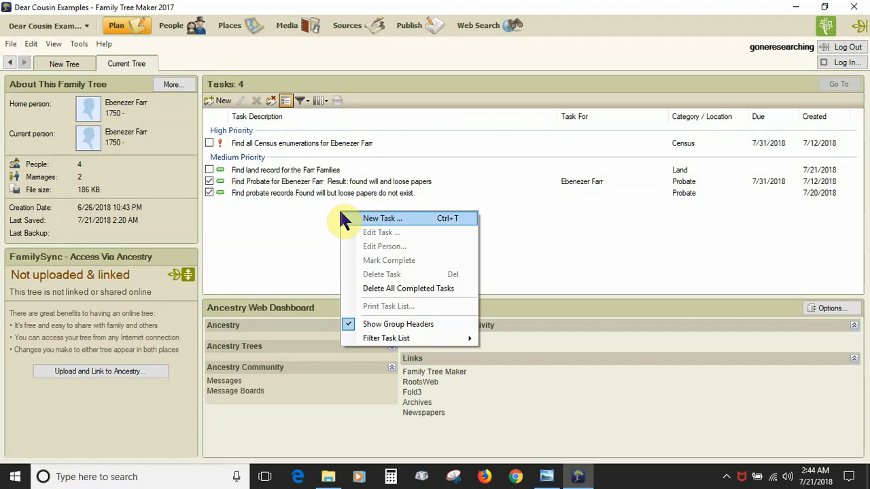
{"action": "left_click", "coordinate": [271, 306]}
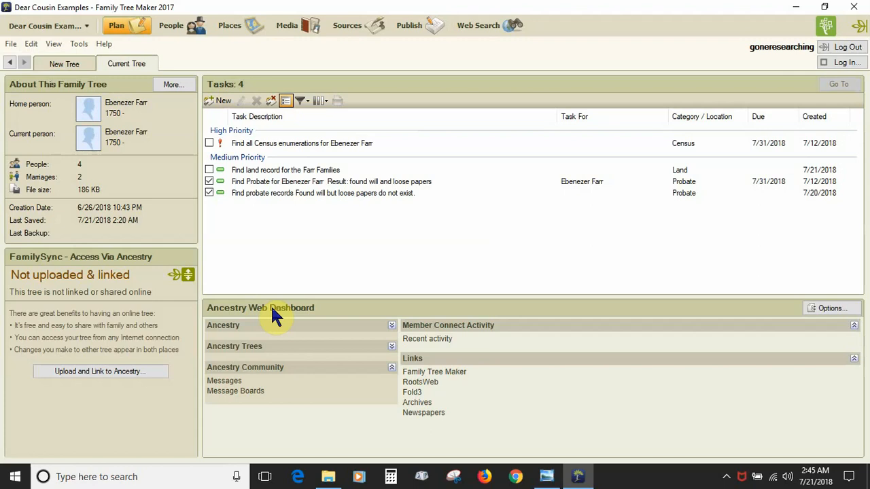
Review the Ancestry Web Dashboard options without changes, then bring the Tips, Tricks and How-To image forward.
{"action": "left_click", "coordinate": [827, 311]}
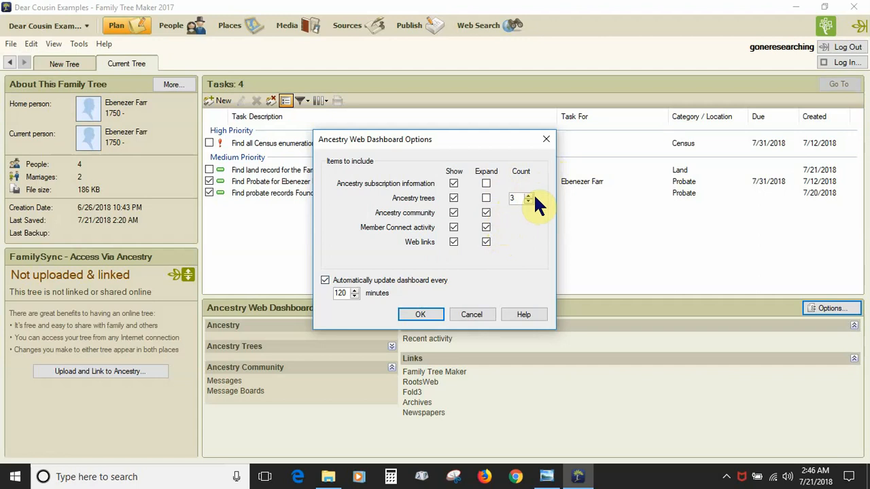
{"action": "left_click", "coordinate": [473, 315]}
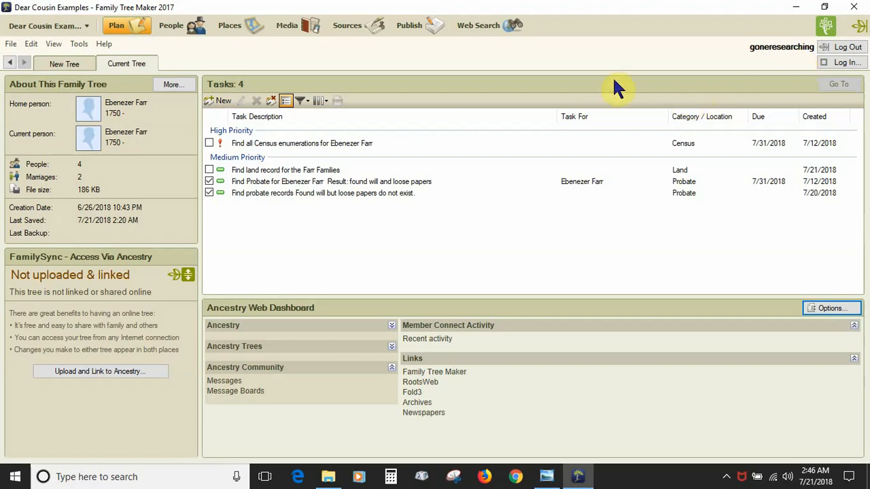
{"action": "left_click", "coordinate": [546, 476]}
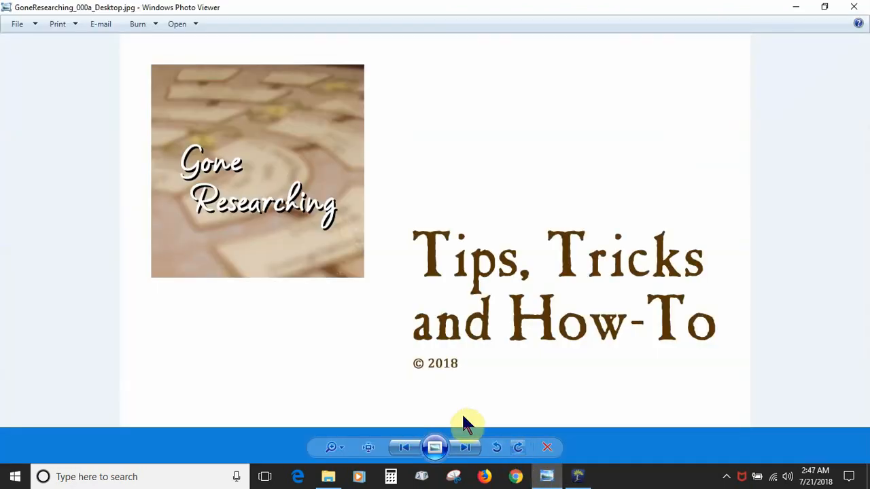